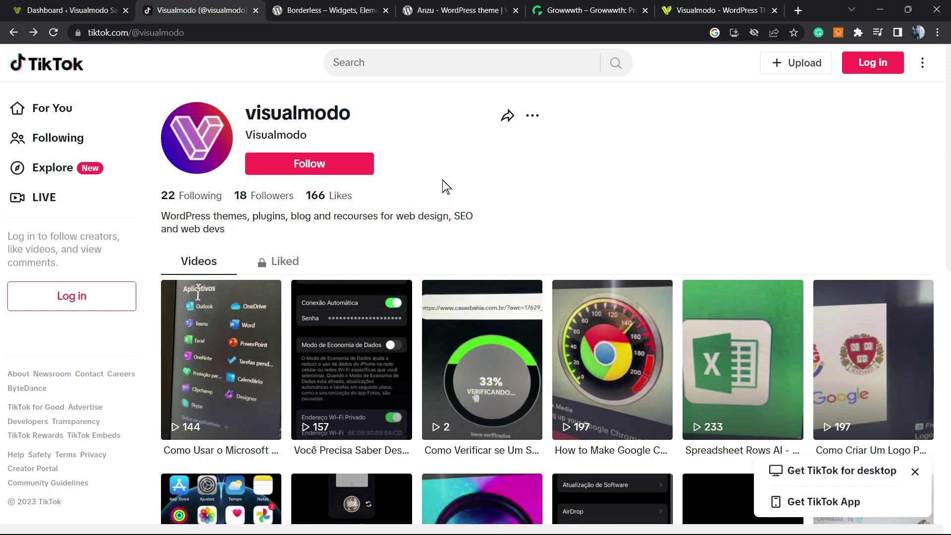
- Copy the Google Chrome speed video's TikTok share link, then return to the WordPress dashboard
click(613, 308)
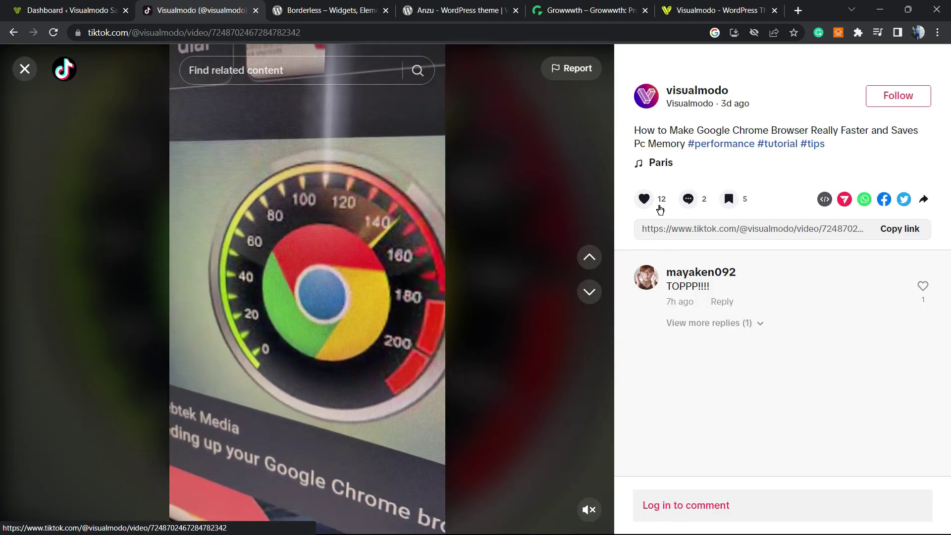
click(757, 231)
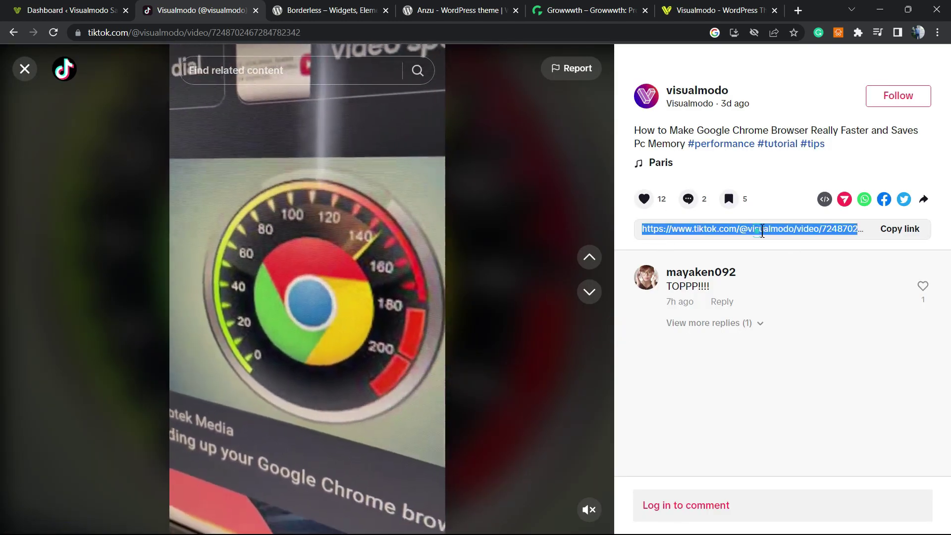
click(897, 229)
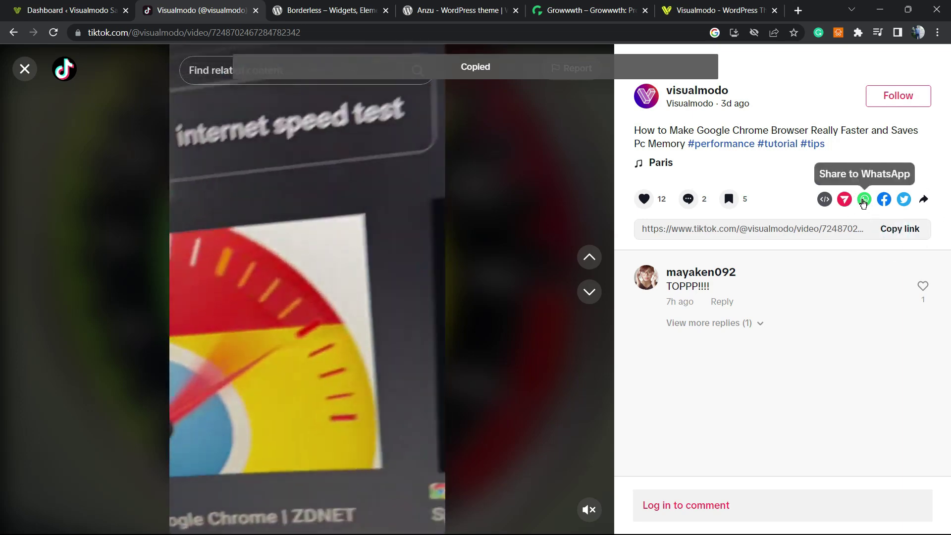
click(898, 231)
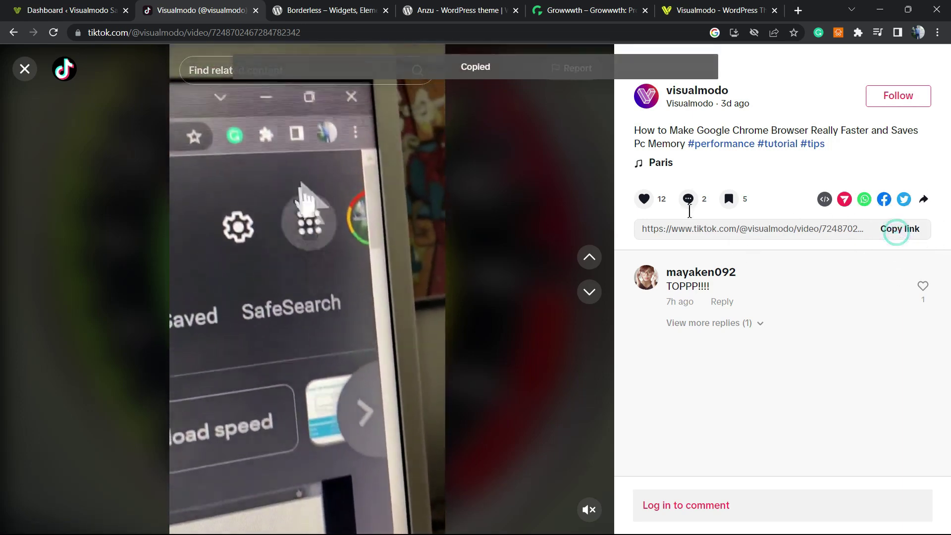
click(92, 7)
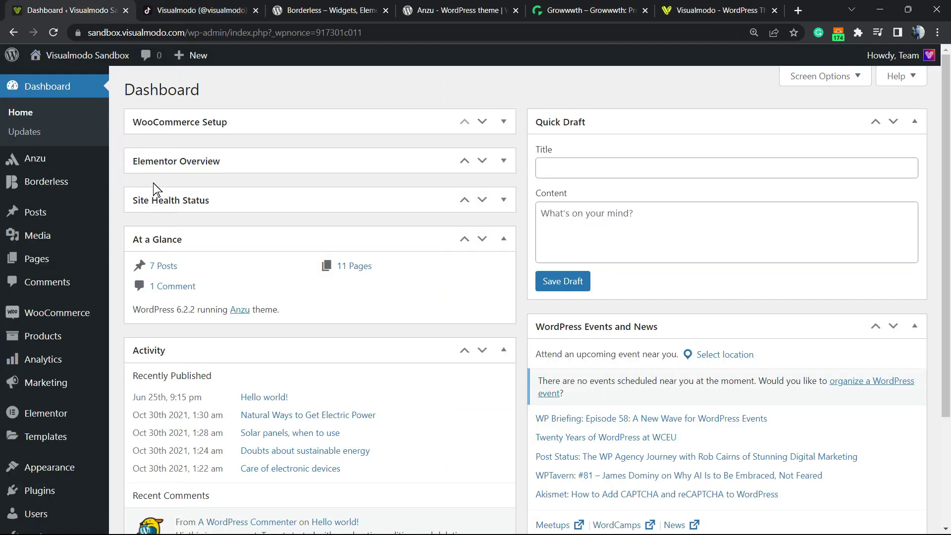
- Go to Posts > All Posts in the admin sidebar to list the seven published posts
mouse_move(64, 186)
mouse_move(60, 216)
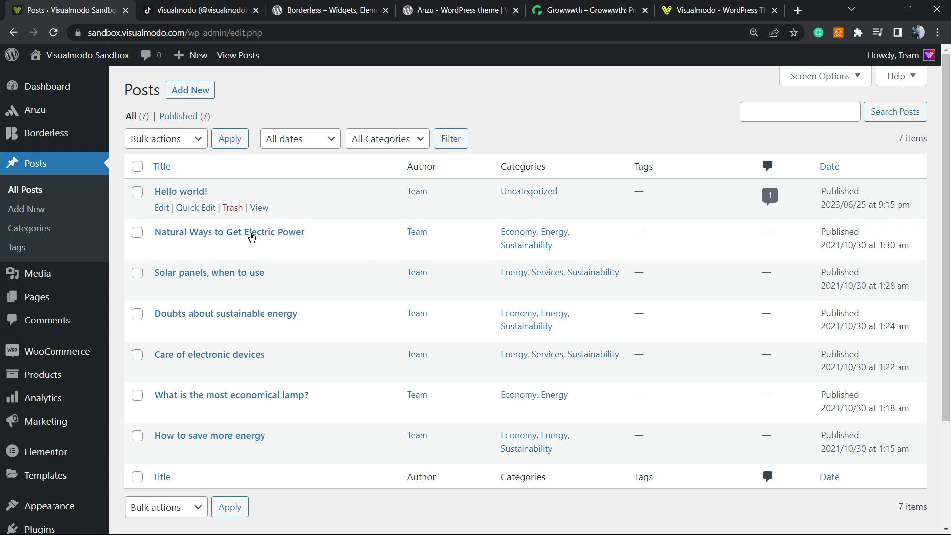
- Open the Hello world! post and add an empty block below its welcome paragraph
click(182, 192)
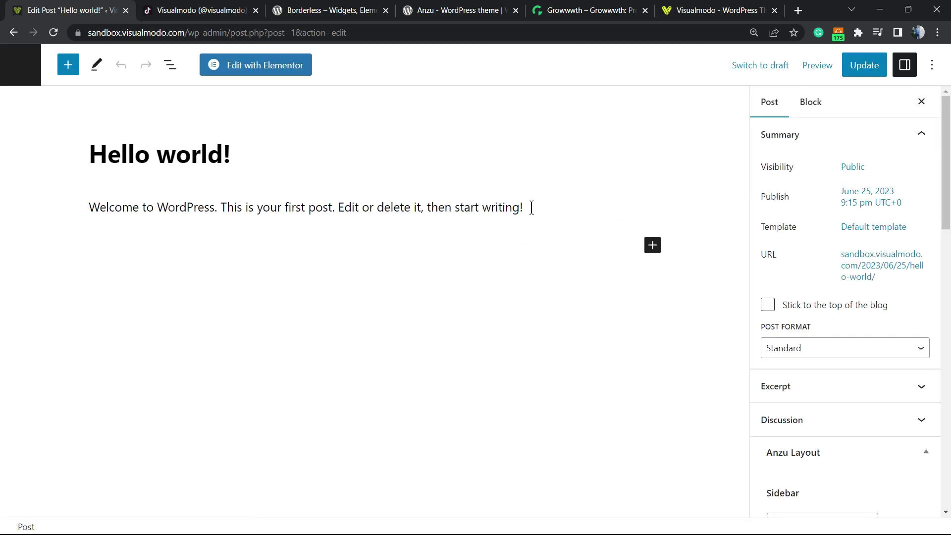
click(545, 210)
key(Return)
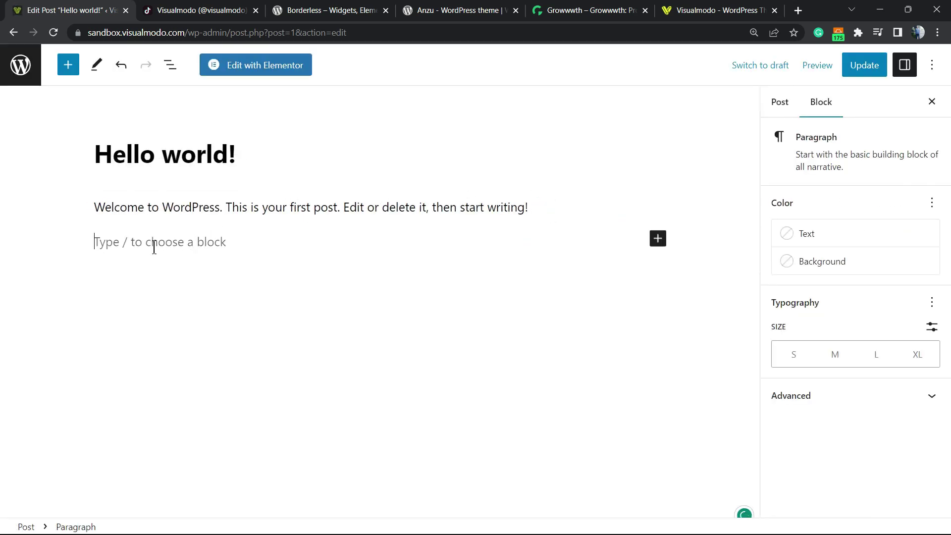
click(657, 240)
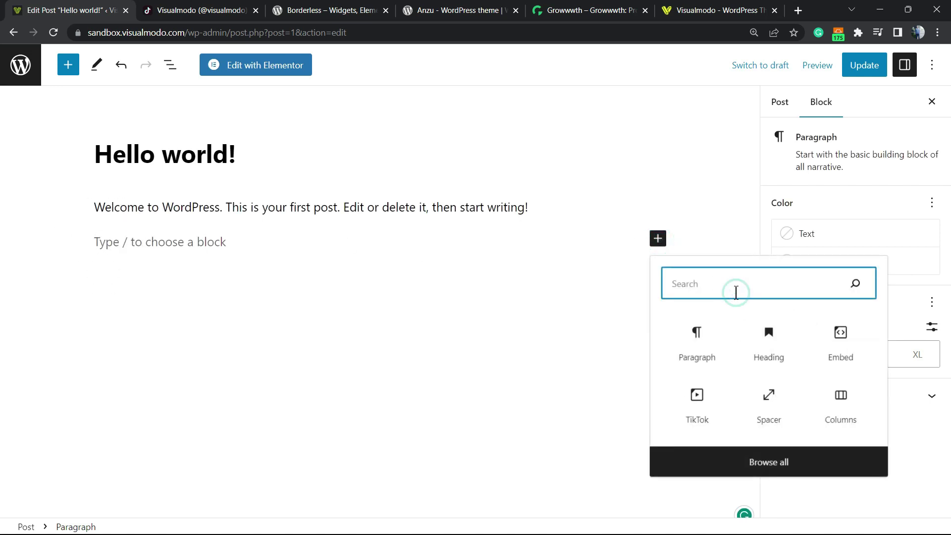
- Insert a TikTok embed block using the copied Google Chrome video link
click(698, 401)
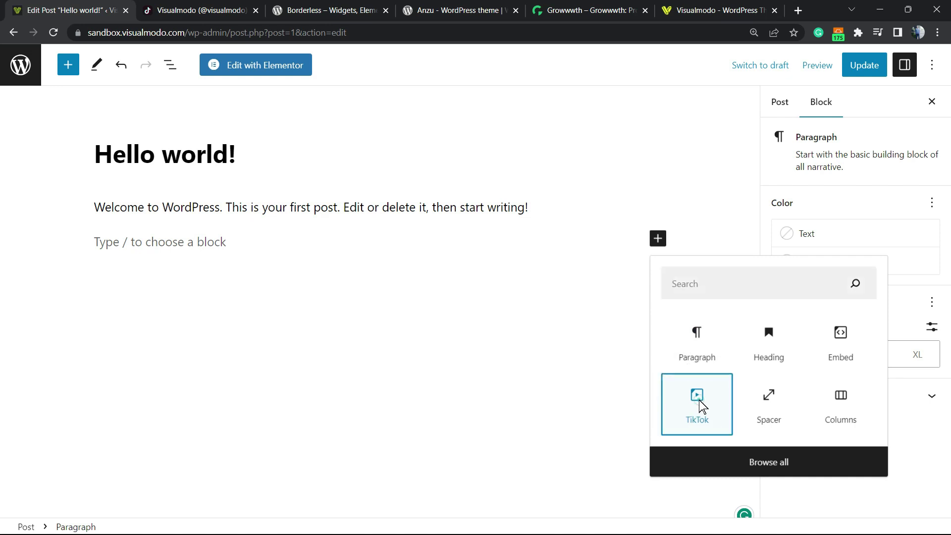
key(ctrl+v)
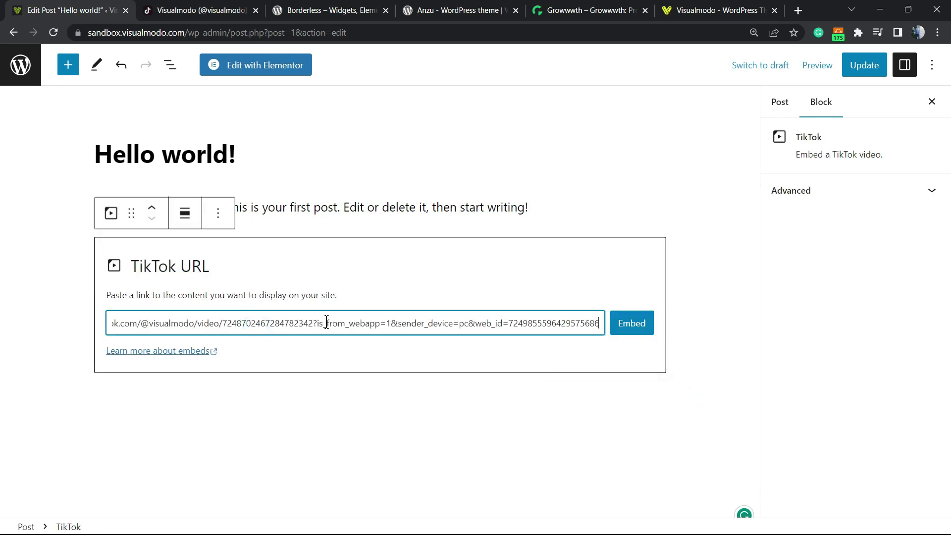
click(626, 325)
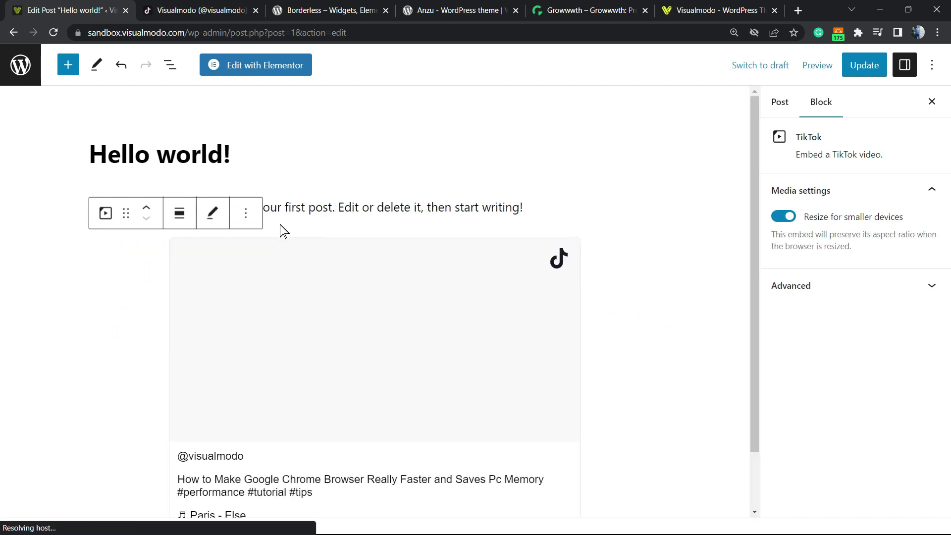
scroll(278, 228, down, 3)
scroll(315, 304, up, 3)
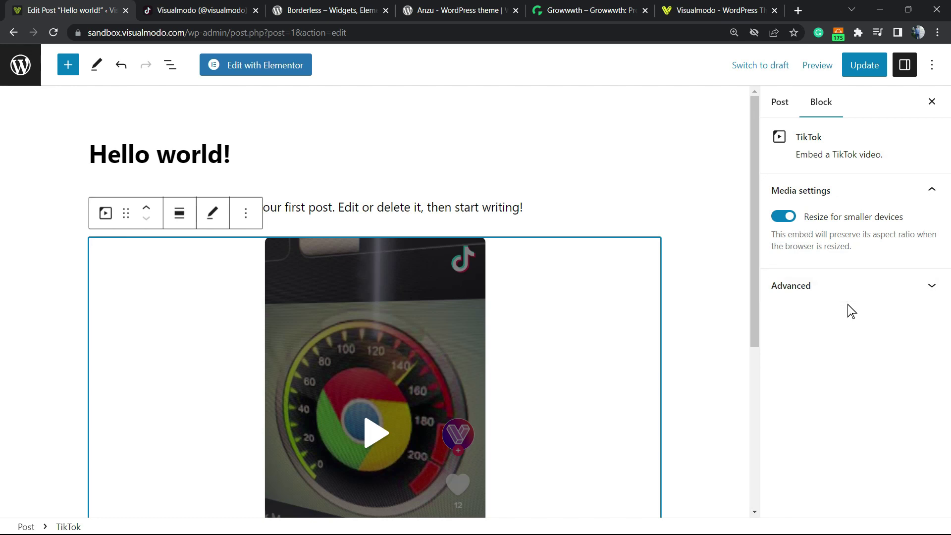
click(841, 286)
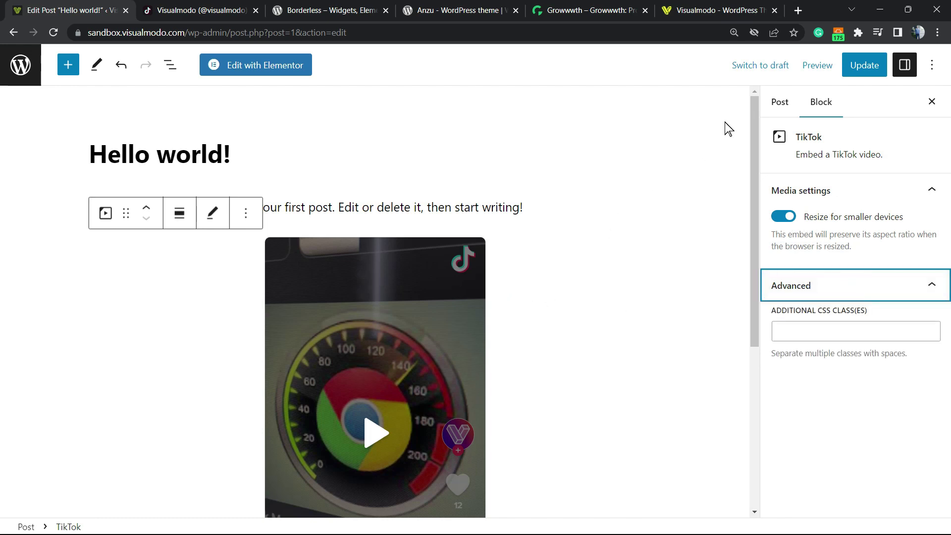
- Update the Hello world! post so the TikTok embed is saved
click(865, 66)
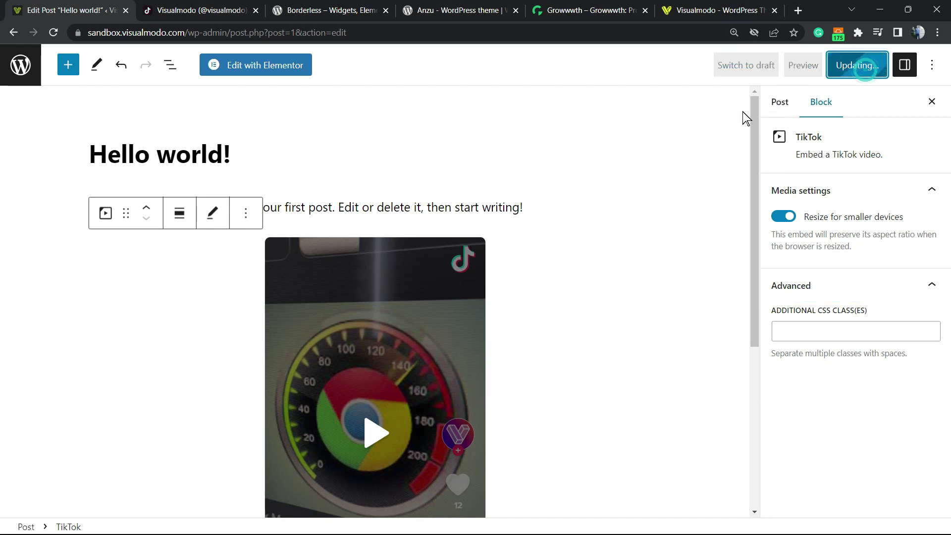
scroll(505, 285, down, 5)
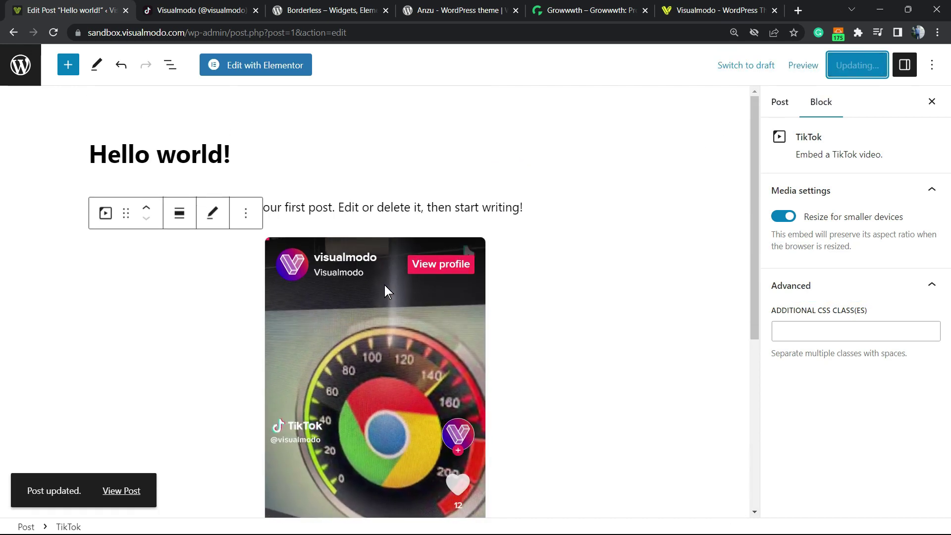
scroll(385, 284, down, 7)
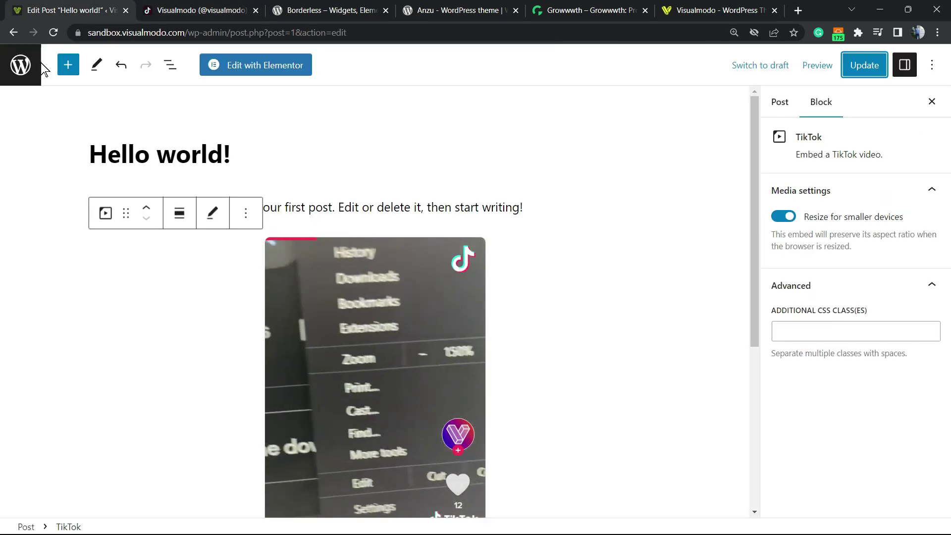
- Exit the editor and visit the live Visualmodo Sandbox homepage, scrolling to About Us and Some Estimated Costs
click(40, 63)
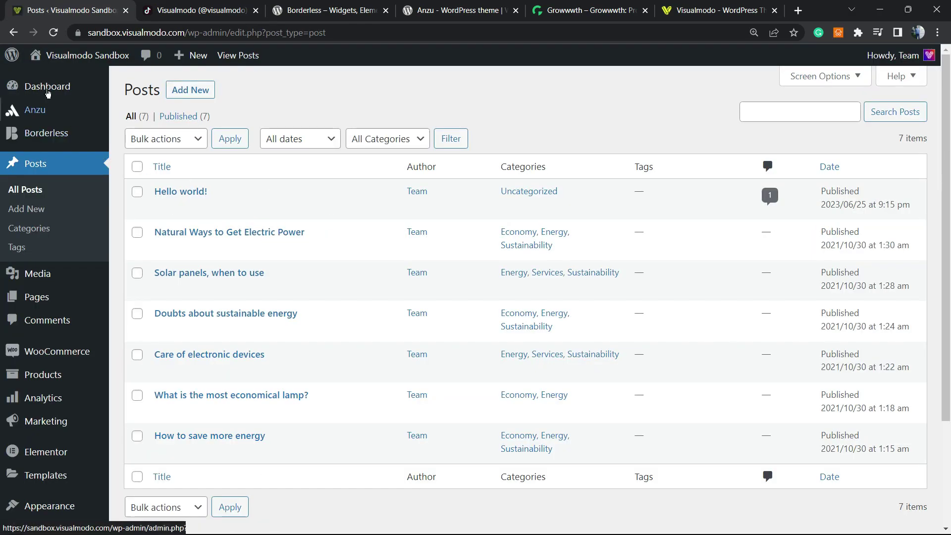
mouse_move(51, 62)
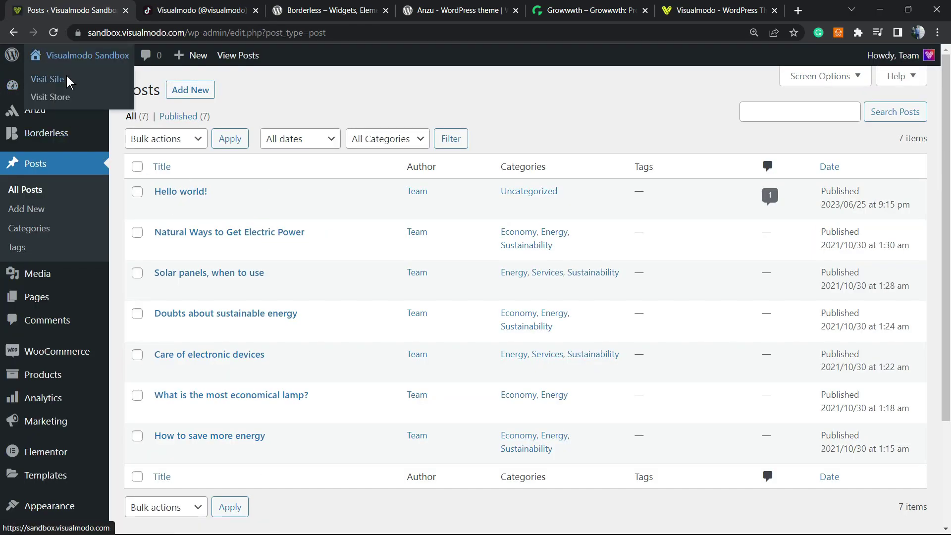
click(67, 78)
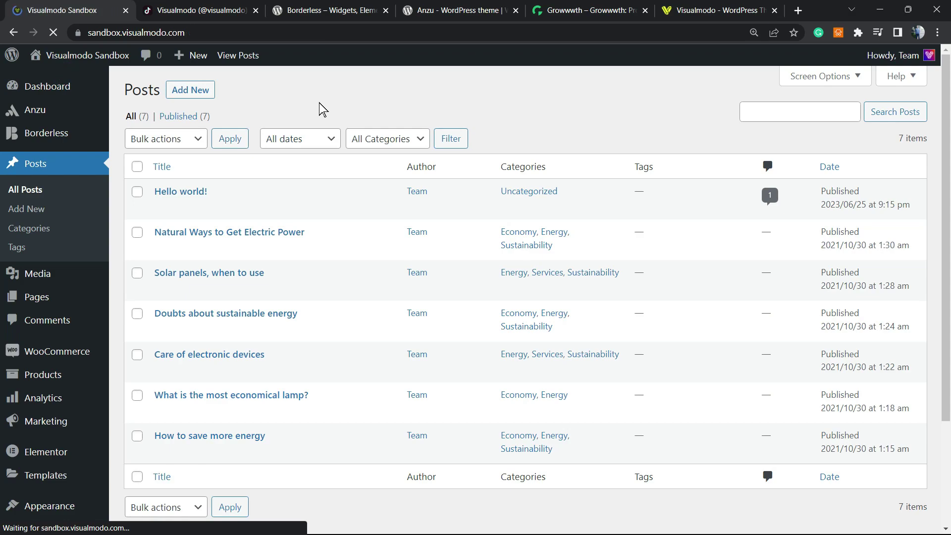
scroll(406, 233, down, 15)
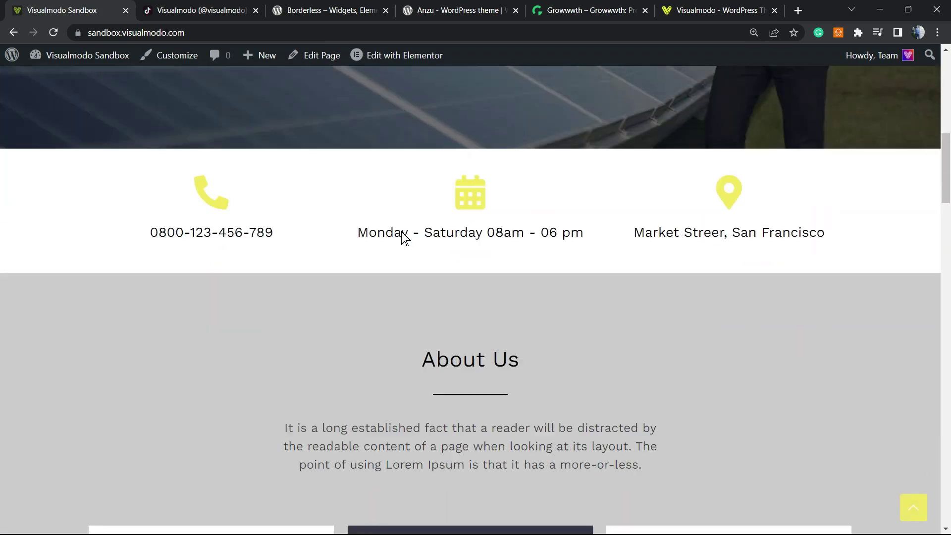
scroll(401, 224, down, 5)
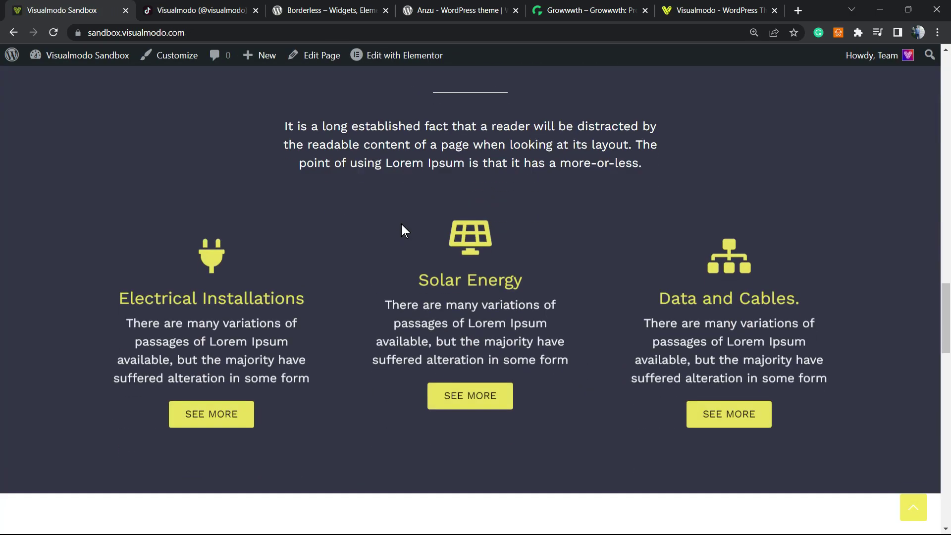
scroll(401, 224, down, 10)
scroll(355, 266, down, 2)
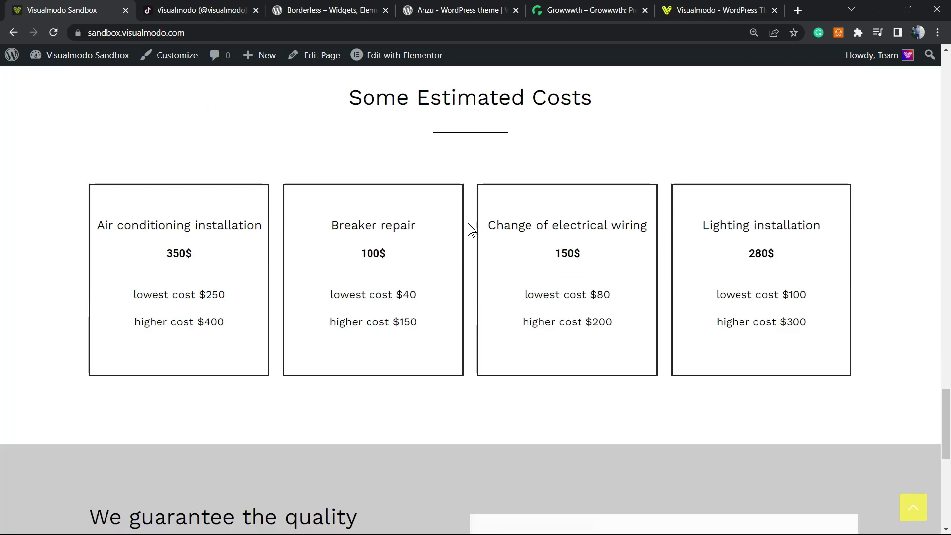
scroll(378, 144, up, 3)
mouse_move(382, 63)
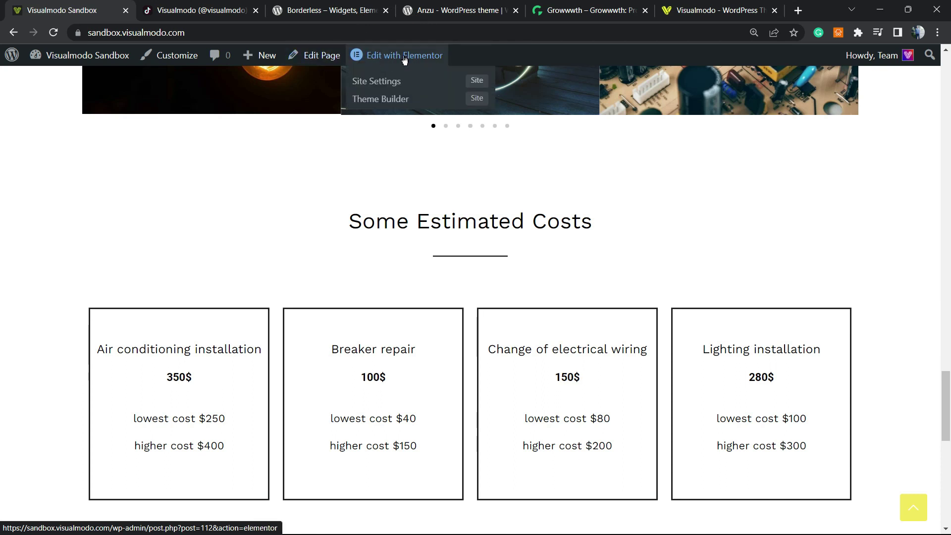
- Open the homepage in Elementor and scroll to the Some Estimated Costs pricing section
click(389, 57)
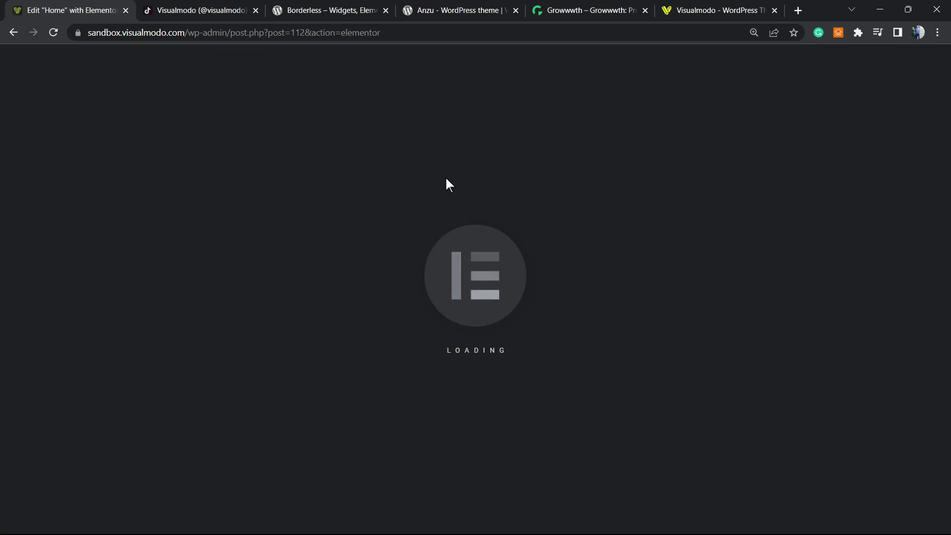
scroll(446, 233, down, 20)
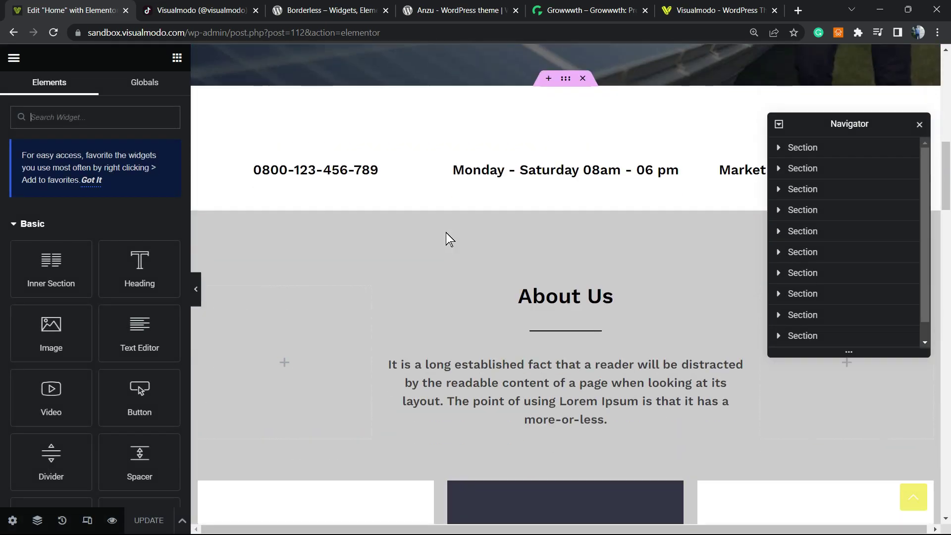
scroll(447, 233, up, 20)
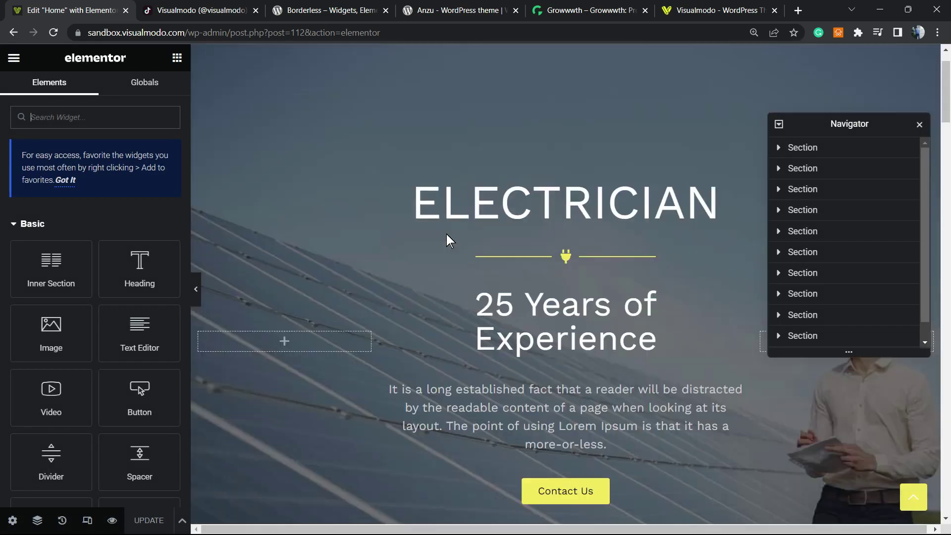
scroll(449, 248, down, 12)
scroll(448, 249, down, 15)
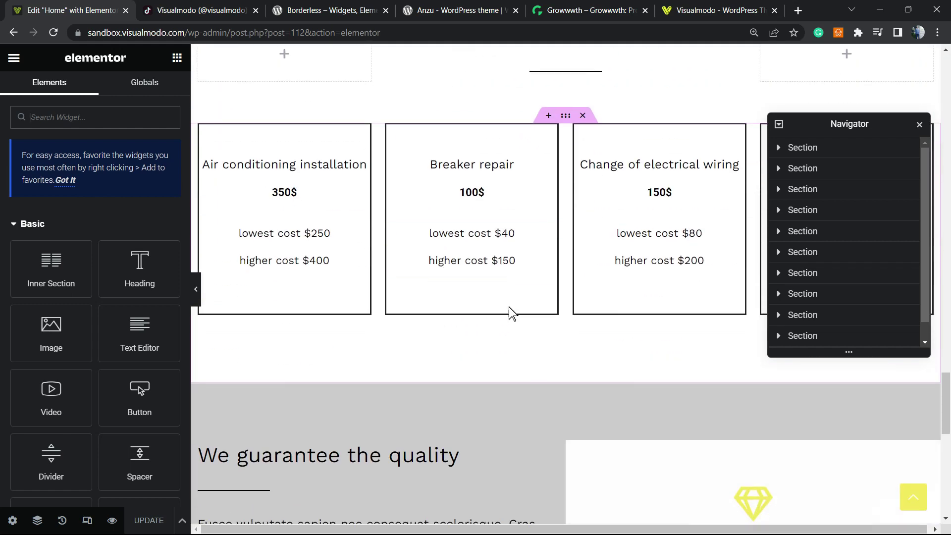
scroll(509, 315, up, 5)
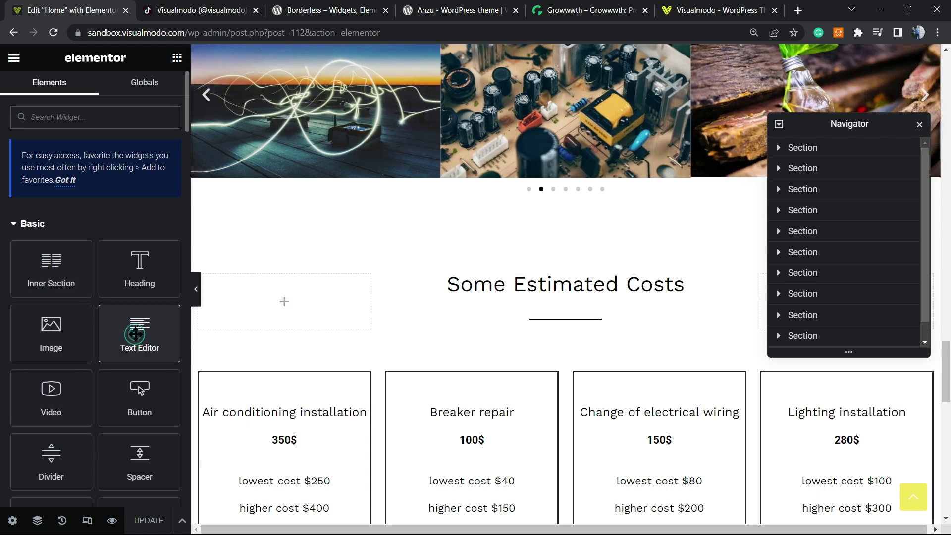
- Add a Text Editor widget holding the TikTok link under Some Estimated Costs, update, and open the live page
drag(135, 334, 555, 329)
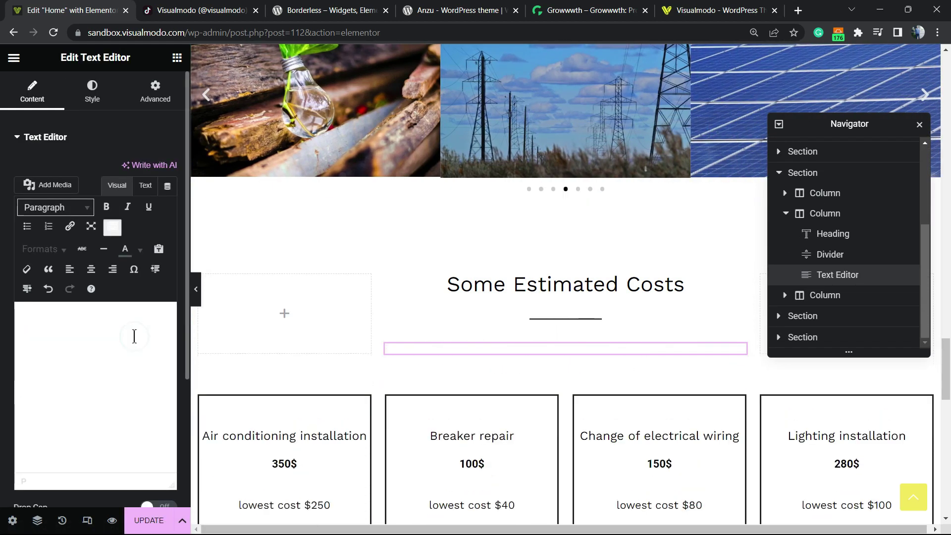
key(ctrl+v)
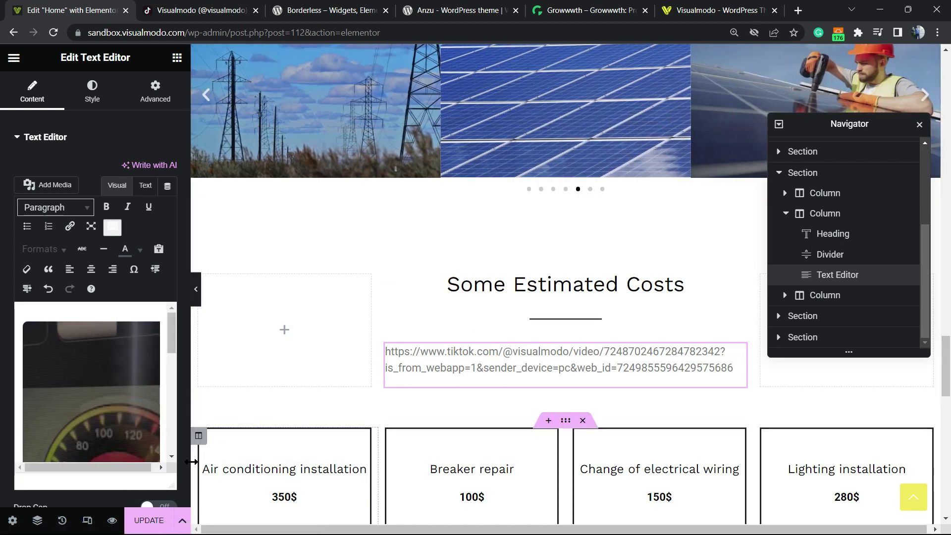
click(151, 518)
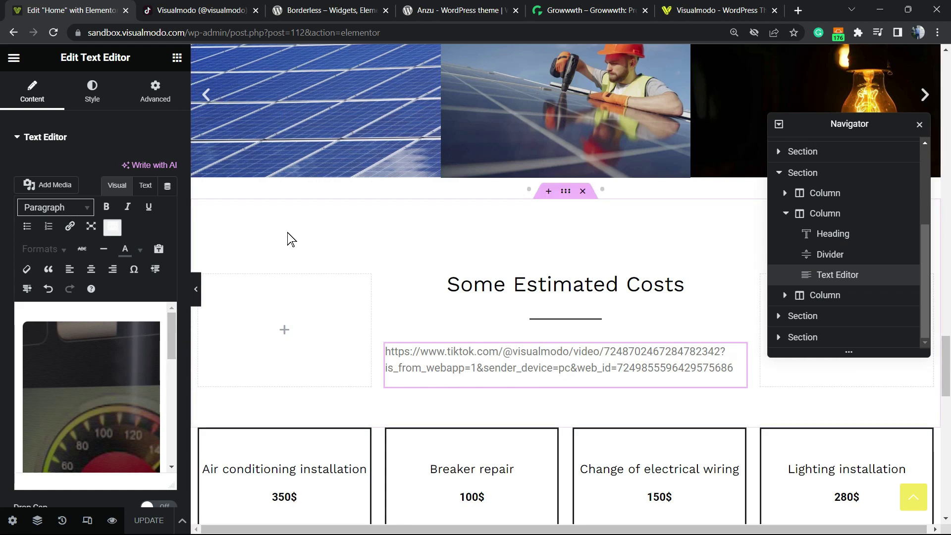
scroll(291, 239, up, 15)
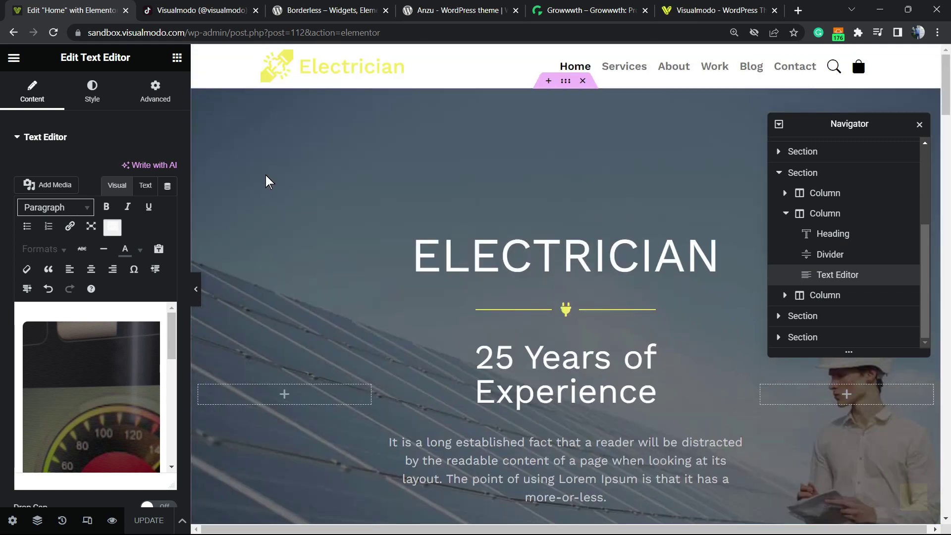
right_click(275, 64)
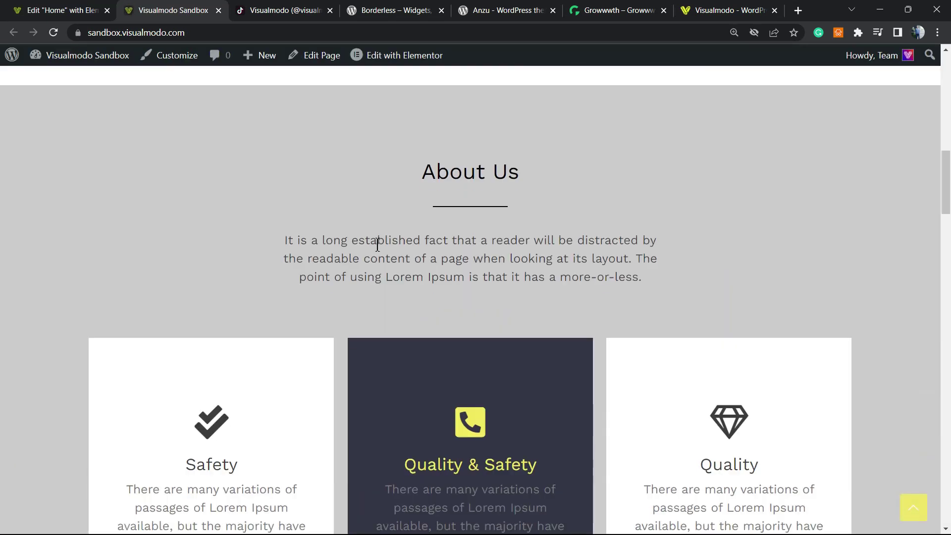
- Scroll the live homepage to check the embedded TikTok video plays
scroll(377, 244, down, 20)
scroll(357, 257, down, 7)
scroll(432, 295, up, 6)
scroll(402, 286, up, 1)
scroll(352, 295, down, 6)
scroll(393, 326, up, 5)
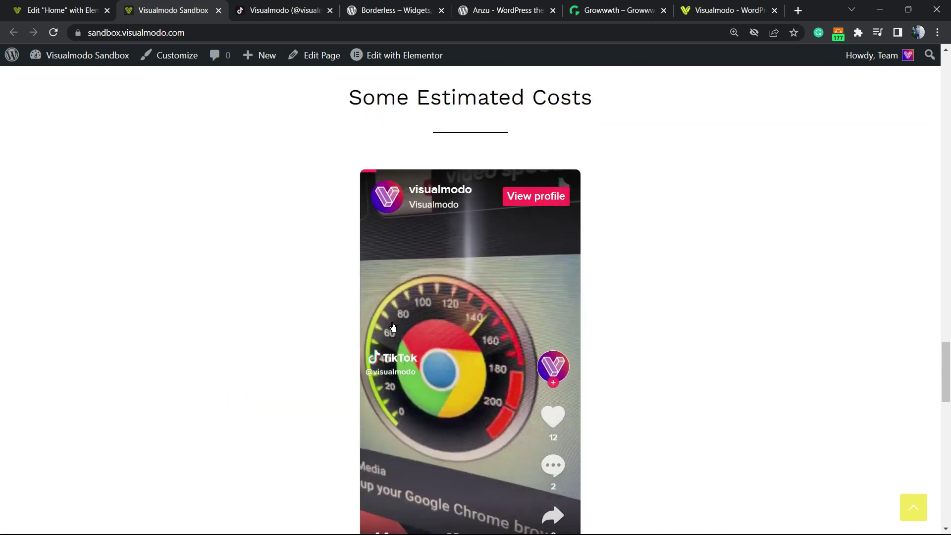
scroll(372, 342, up, 2)
scroll(347, 357, down, 4)
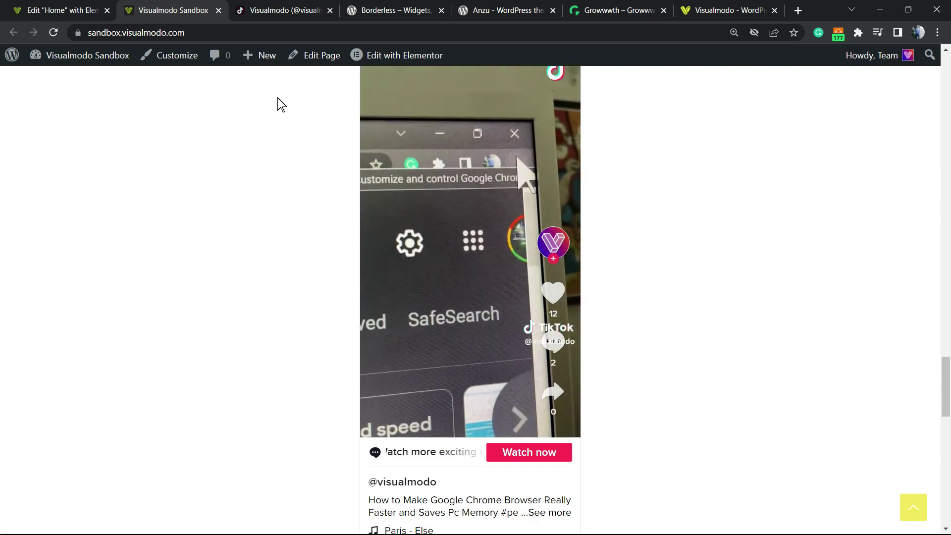
- Open the embedded video on TikTok, pause it, and move to the Borderless plugin tab
click(285, 10)
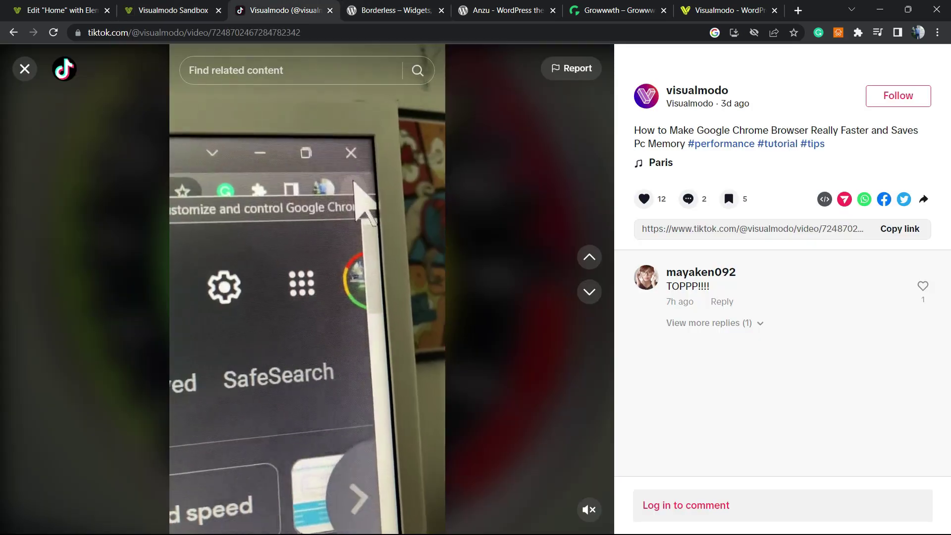
click(233, 130)
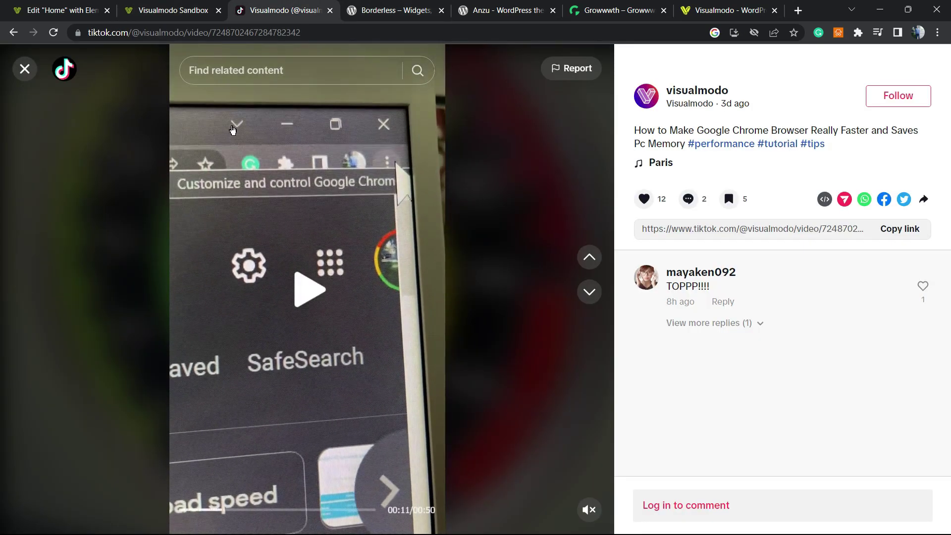
key(ctrl+Tab)
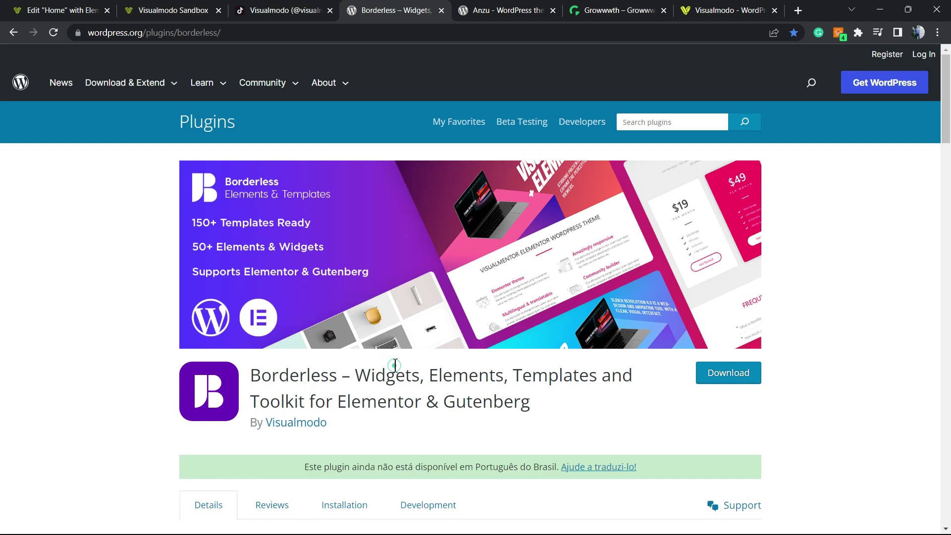
- Select the Borderless plugin title, browse the Anzu theme page, then go to the Growwwth site
triple_click(544, 371)
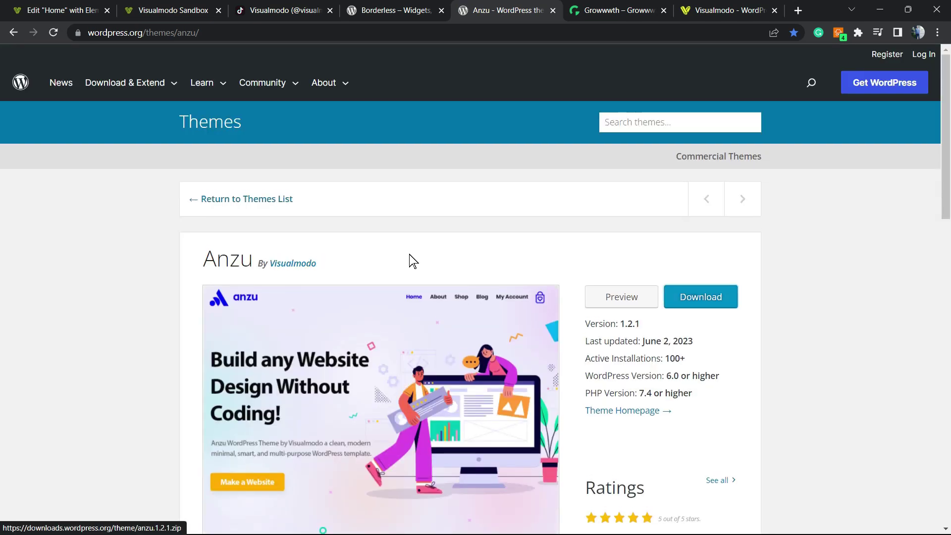
scroll(410, 259, down, 6)
scroll(410, 260, up, 6)
click(615, 10)
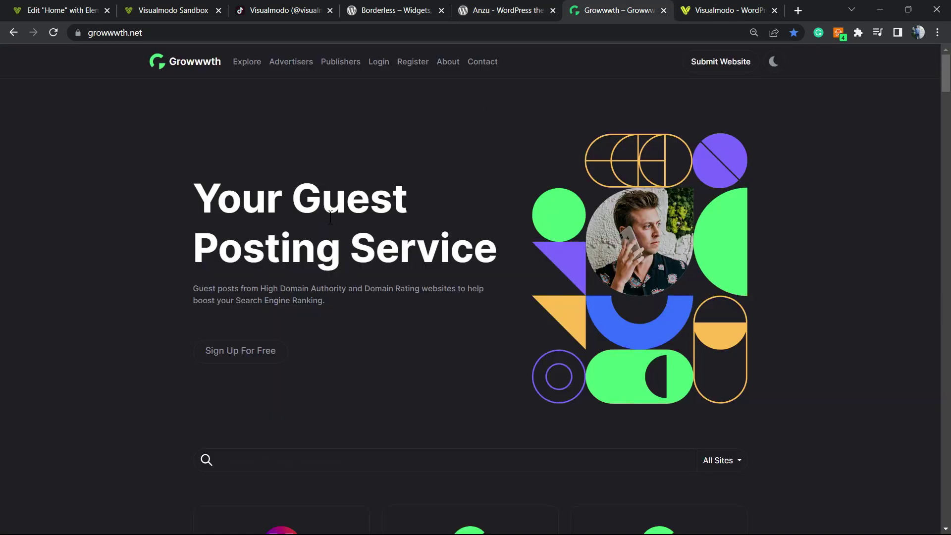
- Skim the Growwwth guest-posting site cards, then switch to the Visualmodo homepage tab
scroll(331, 218, down, 7)
scroll(377, 268, down, 10)
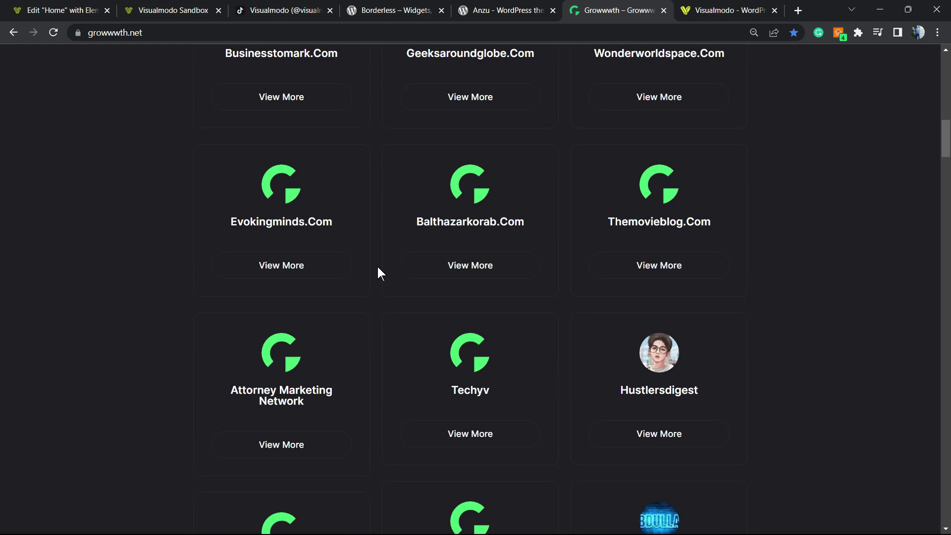
scroll(376, 267, up, 7)
scroll(377, 268, up, 10)
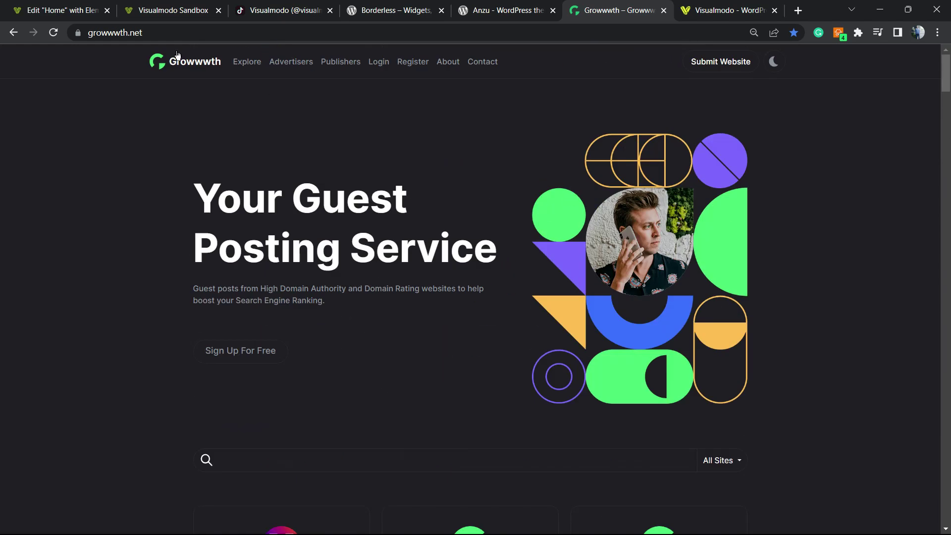
key(ctrl+Tab)
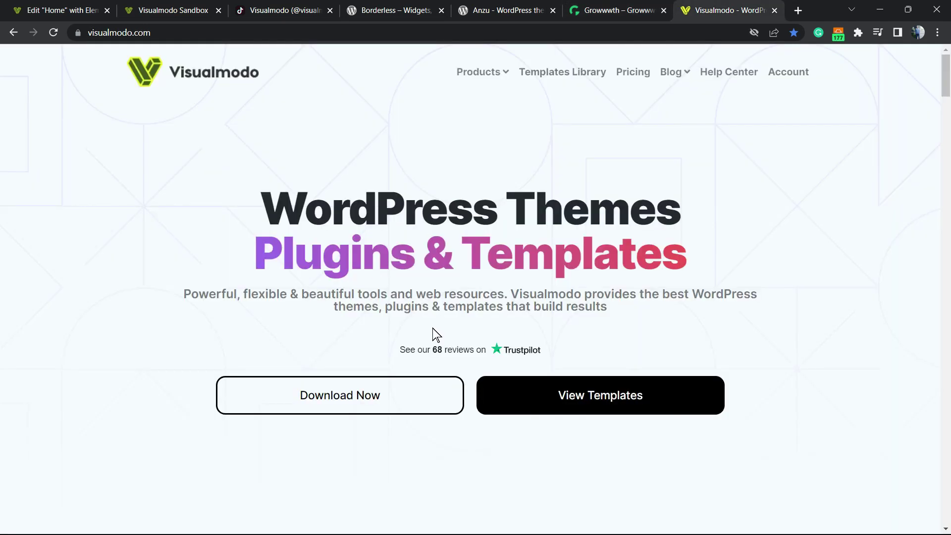
- Open Visualmodo's Templates Library and look through Recruiting, Cosmetics Shop and Psychology down to Travel Agency
click(529, 74)
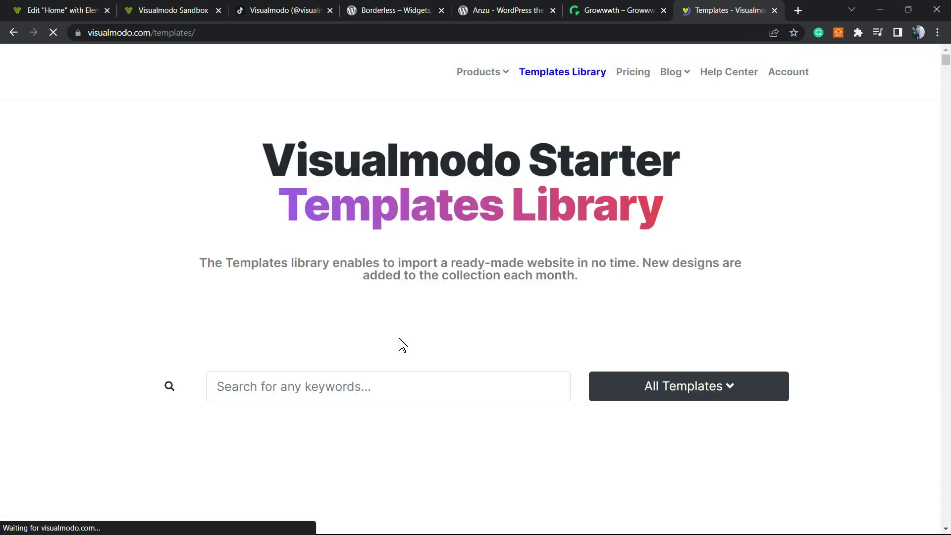
scroll(470, 304, down, 8)
scroll(471, 304, down, 10)
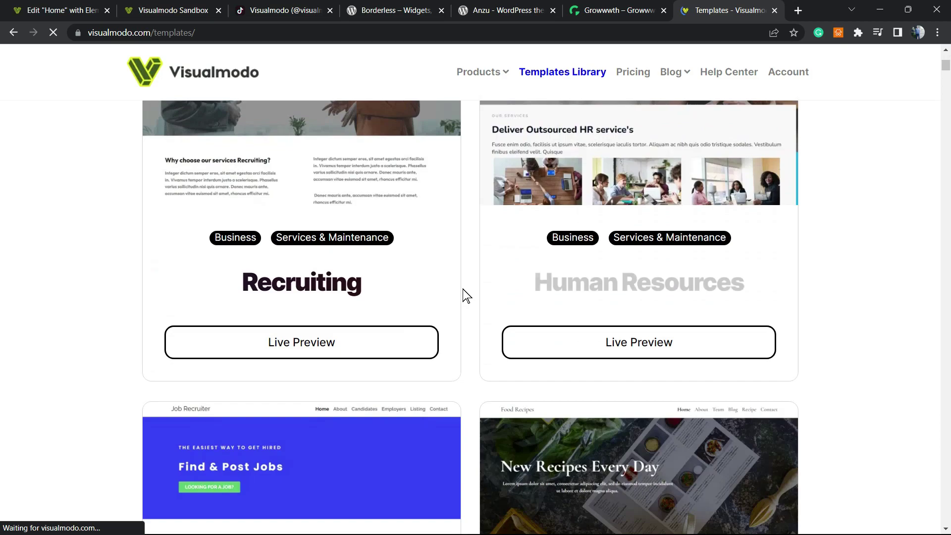
scroll(456, 298, down, 20)
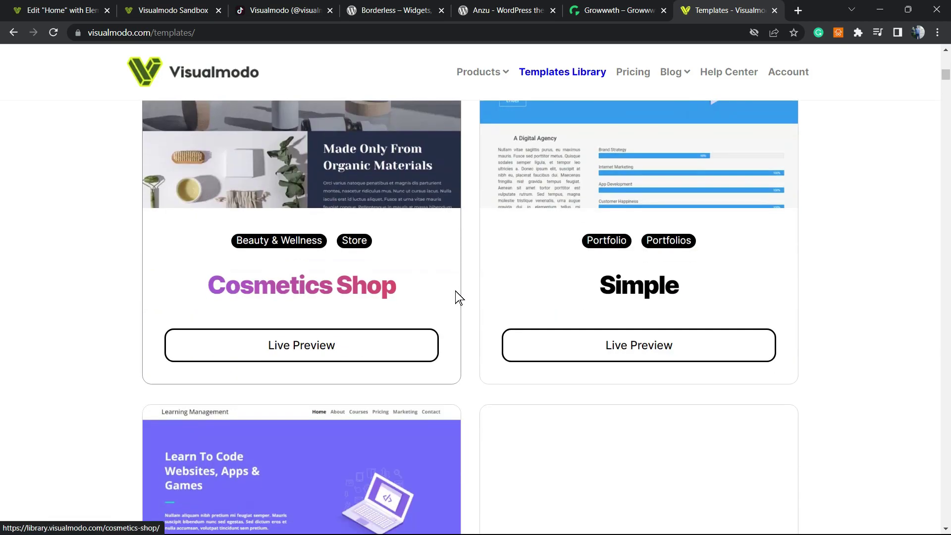
scroll(456, 300, down, 20)
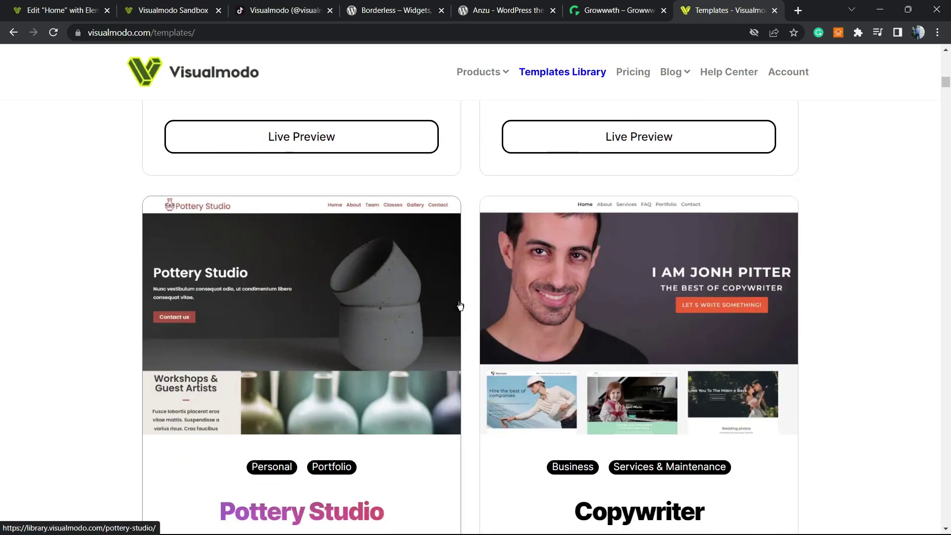
scroll(469, 318, down, 20)
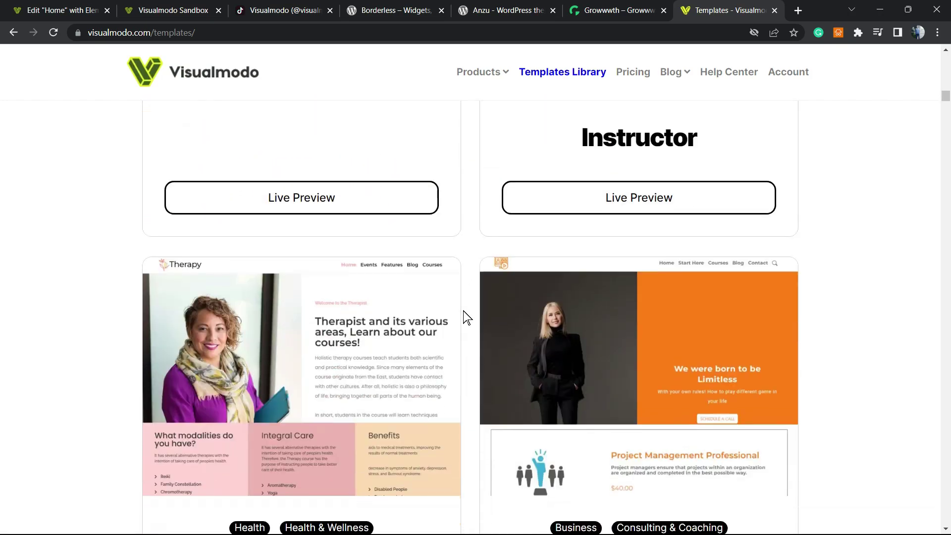
scroll(468, 318, down, 10)
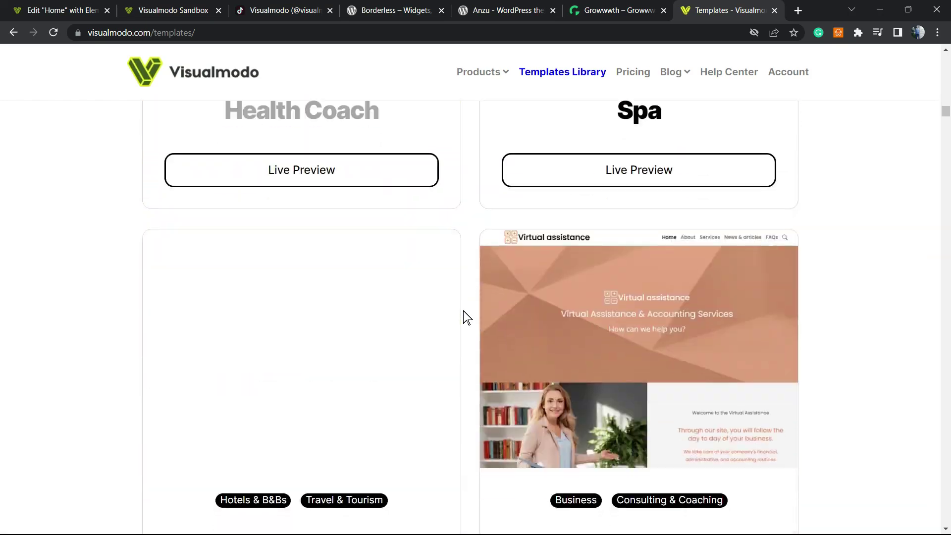
scroll(468, 318, down, 15)
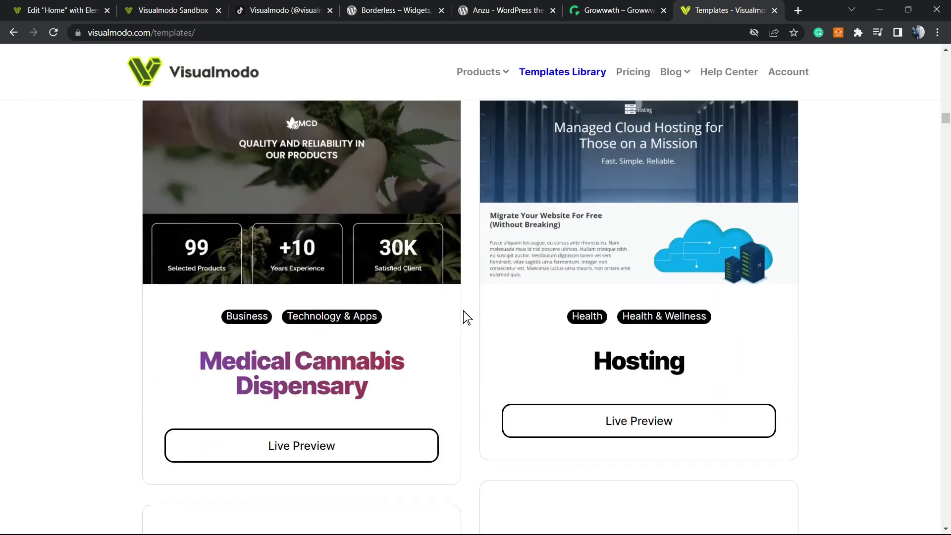
scroll(467, 317, down, 7)
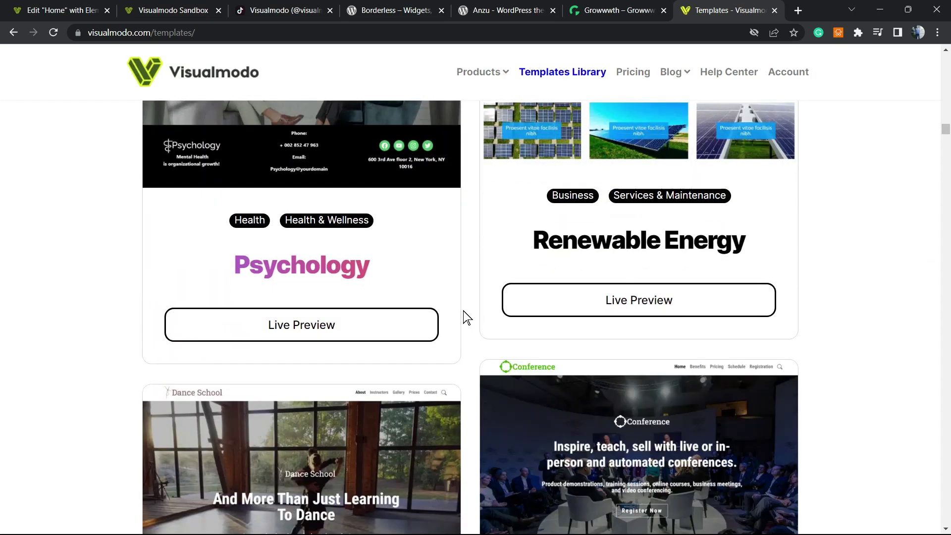
scroll(465, 317, down, 12)
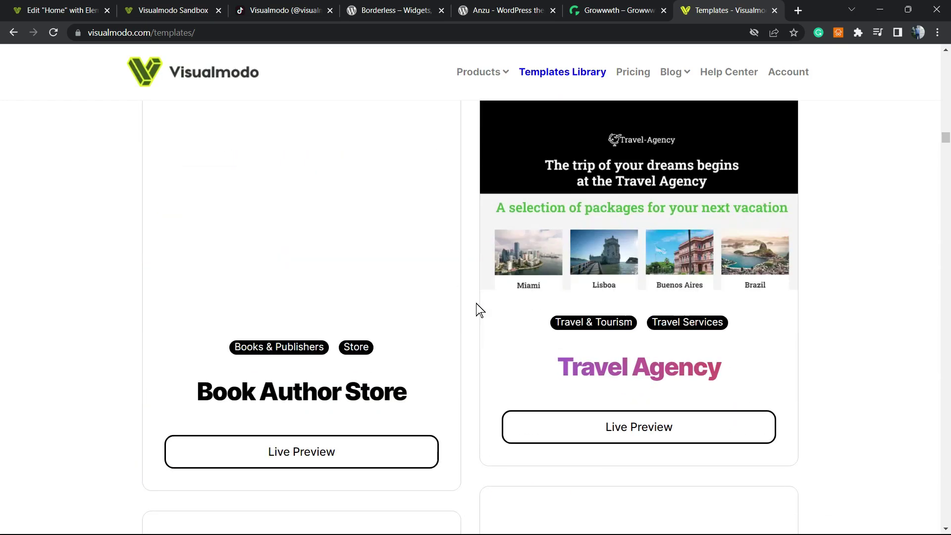